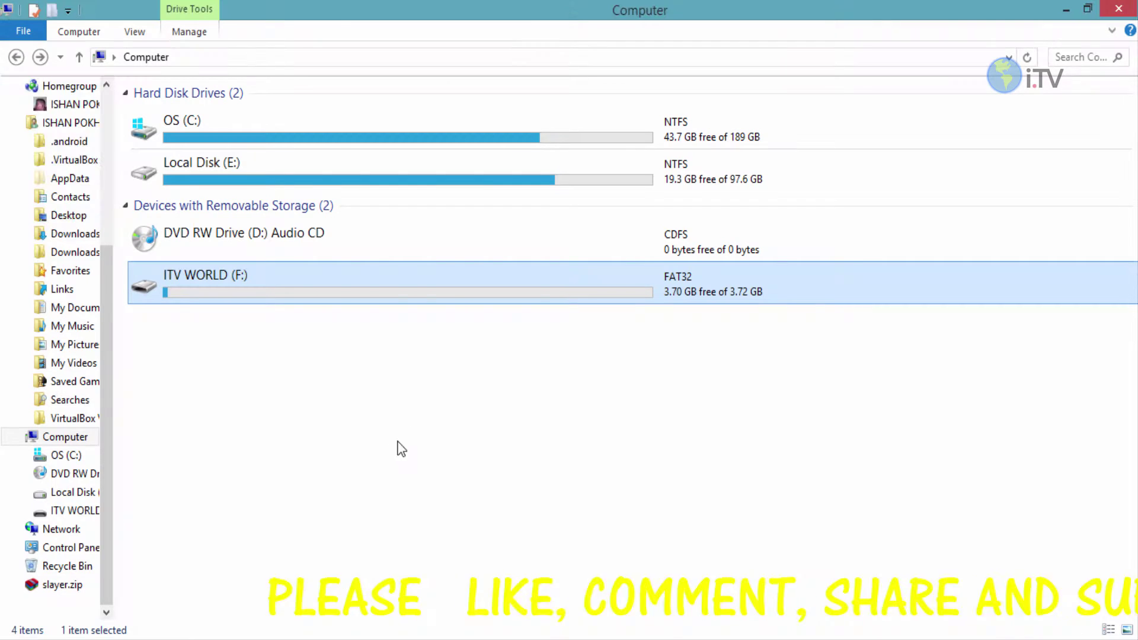
Step: Check the contents of ITV WORLD (F:), go back to Computer, and minimize Explorer
double_click(226, 290)
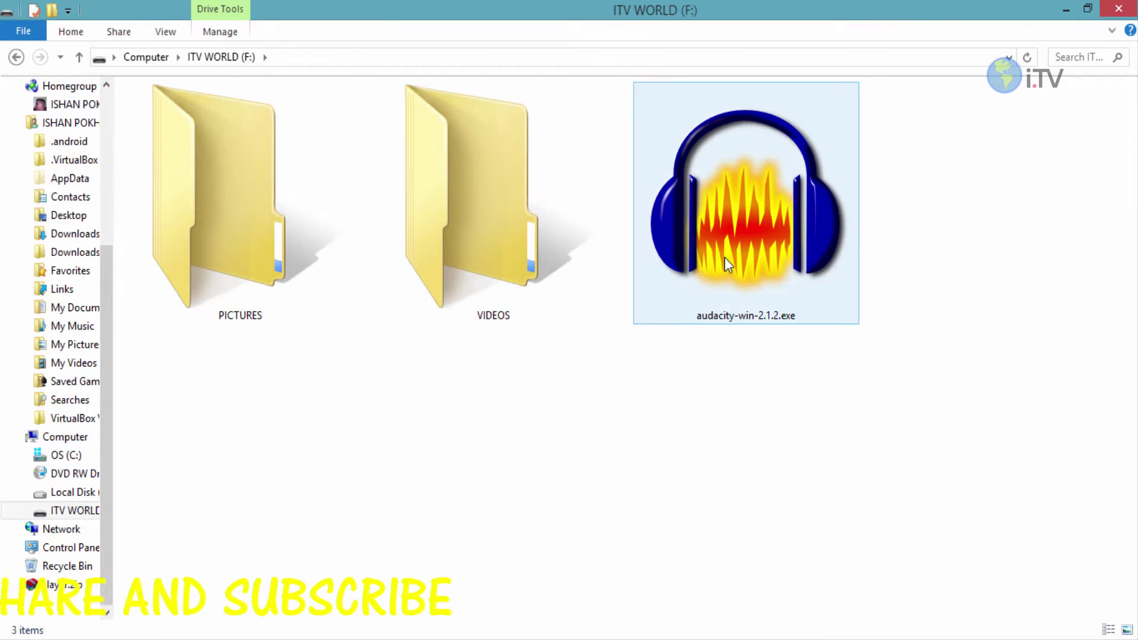
click(16, 57)
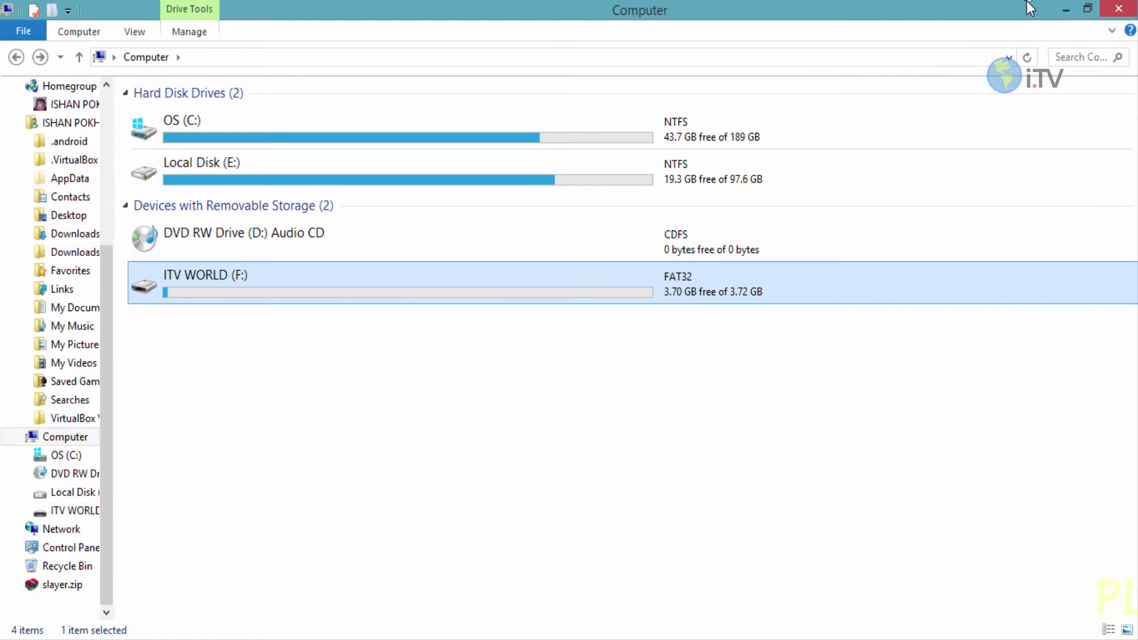
click(1062, 8)
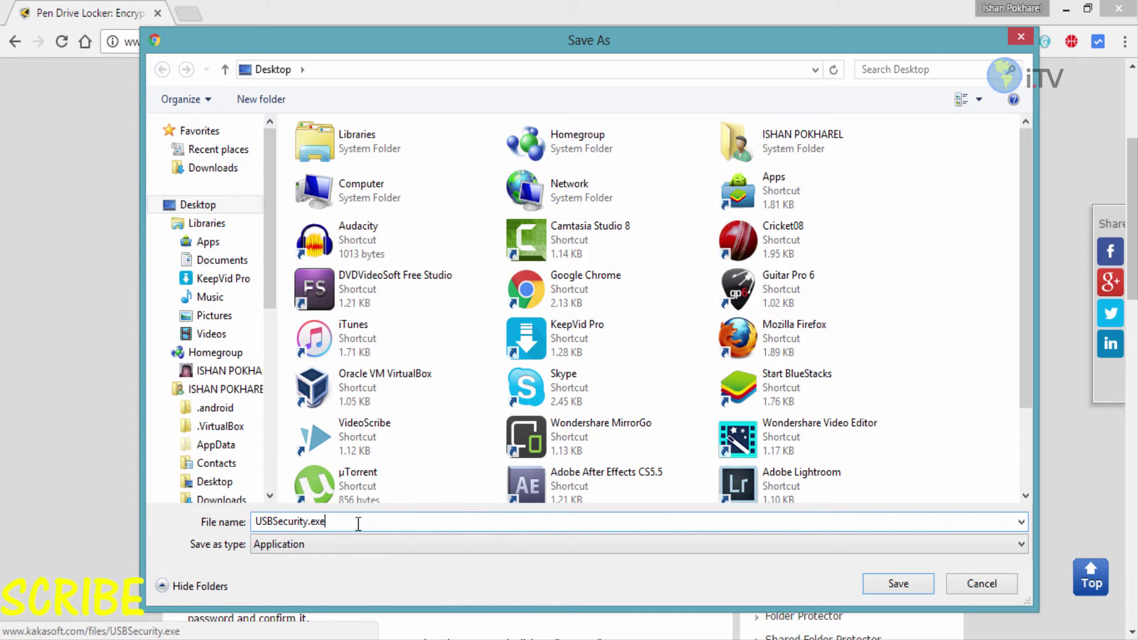
Step: Save the USBSecurity.exe download to the Desktop and minimize Chrome
click(893, 593)
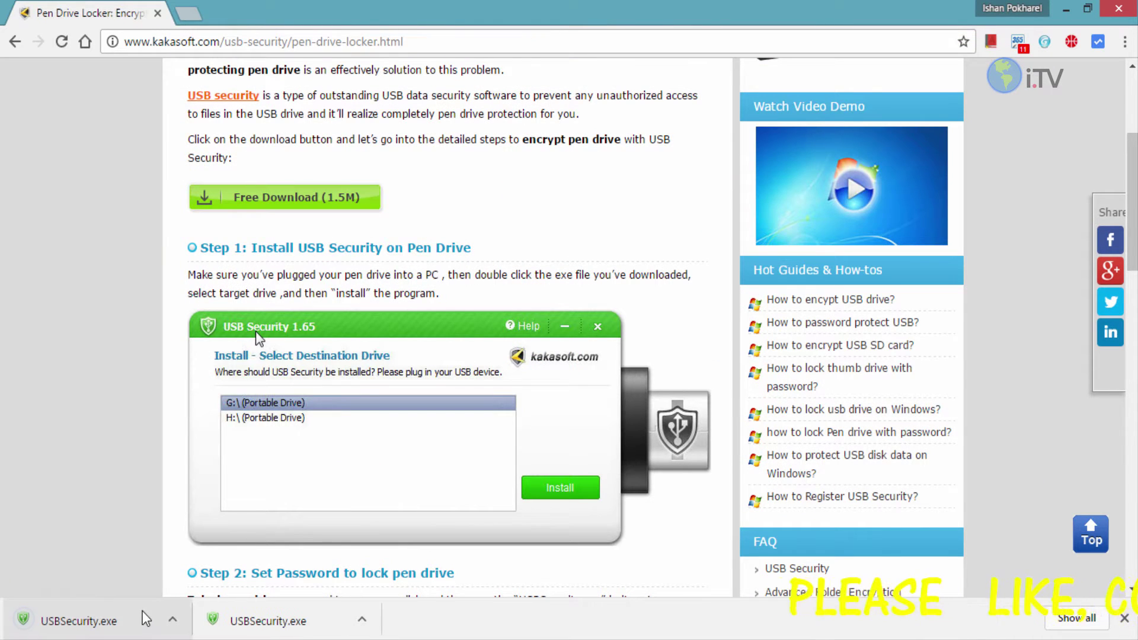
click(1065, 8)
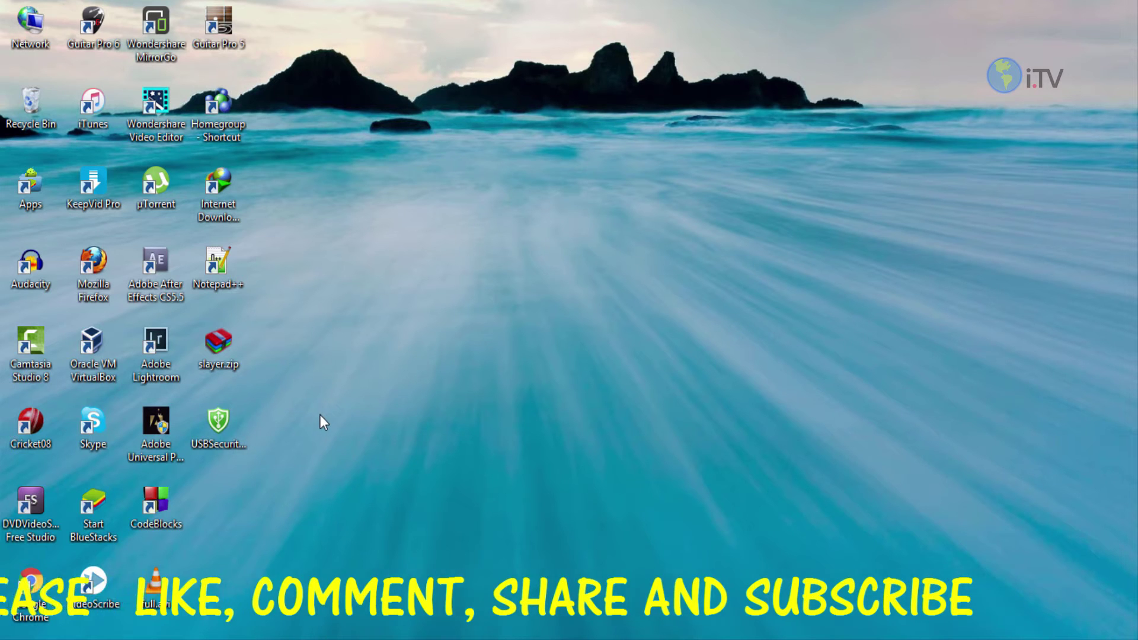
Step: Launch the USBSecurity.exe installer and accept the licence agreement
click(229, 421)
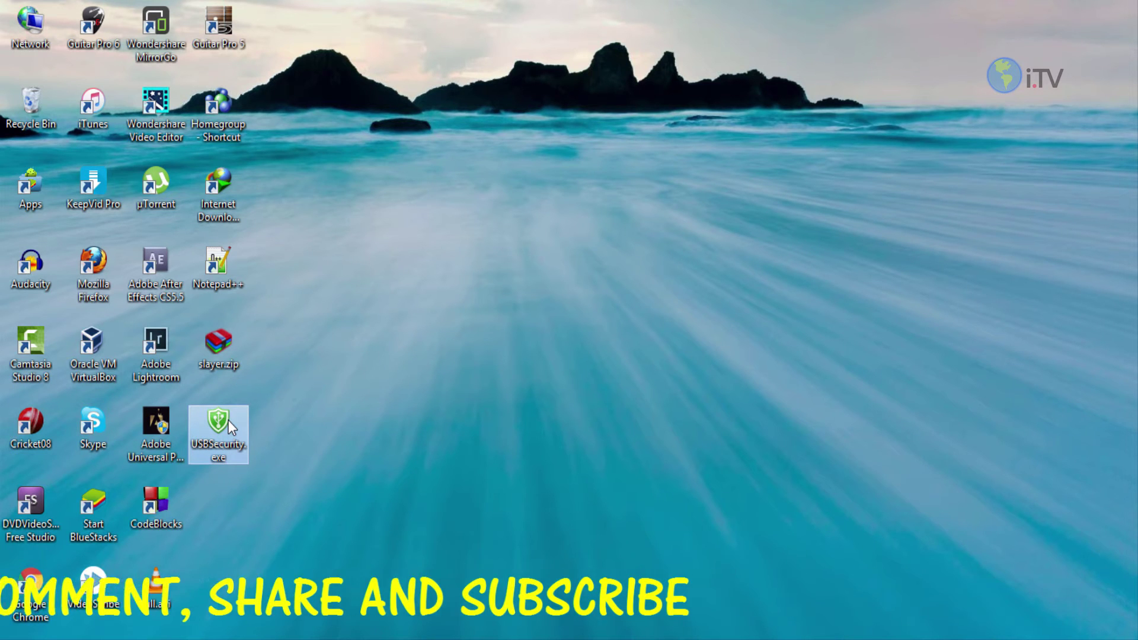
mouse_move(229, 421)
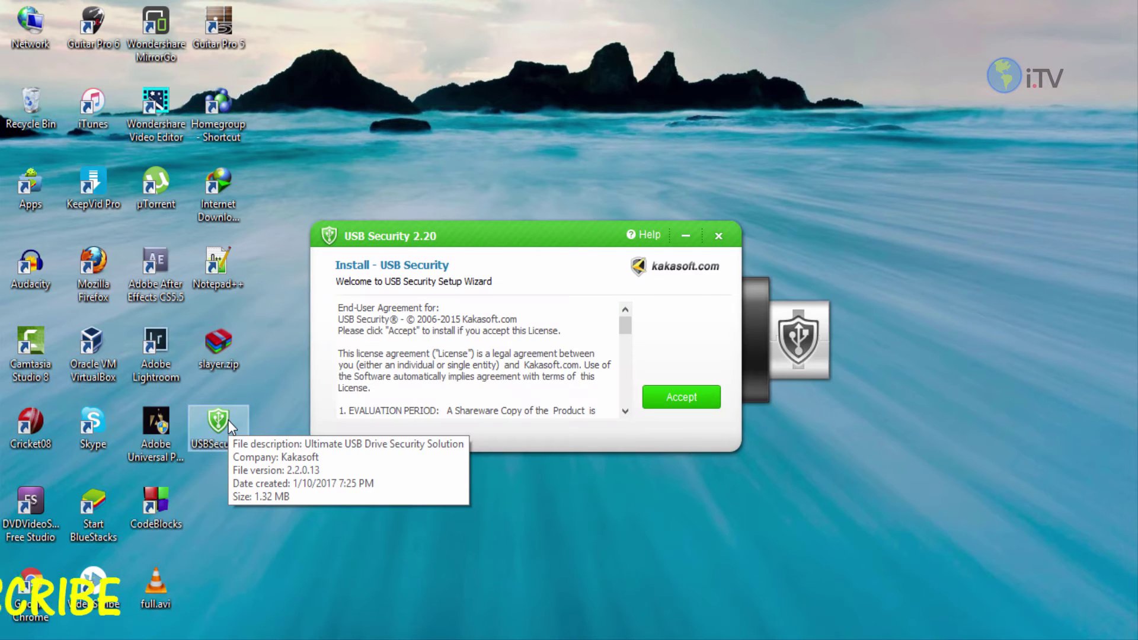
drag(628, 326, 622, 400)
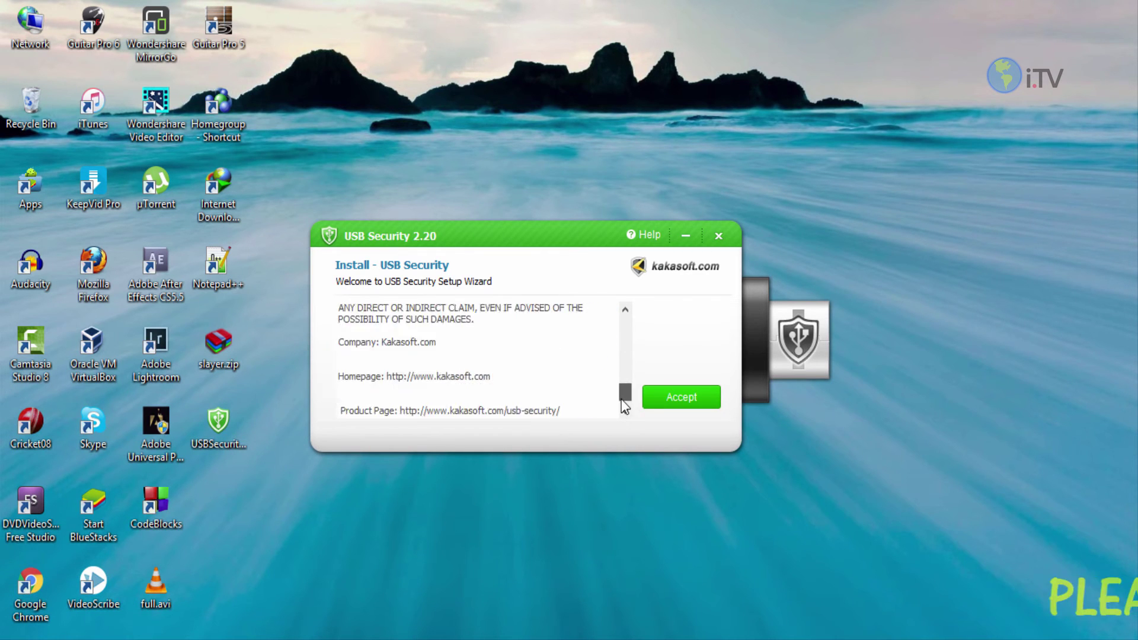
click(650, 397)
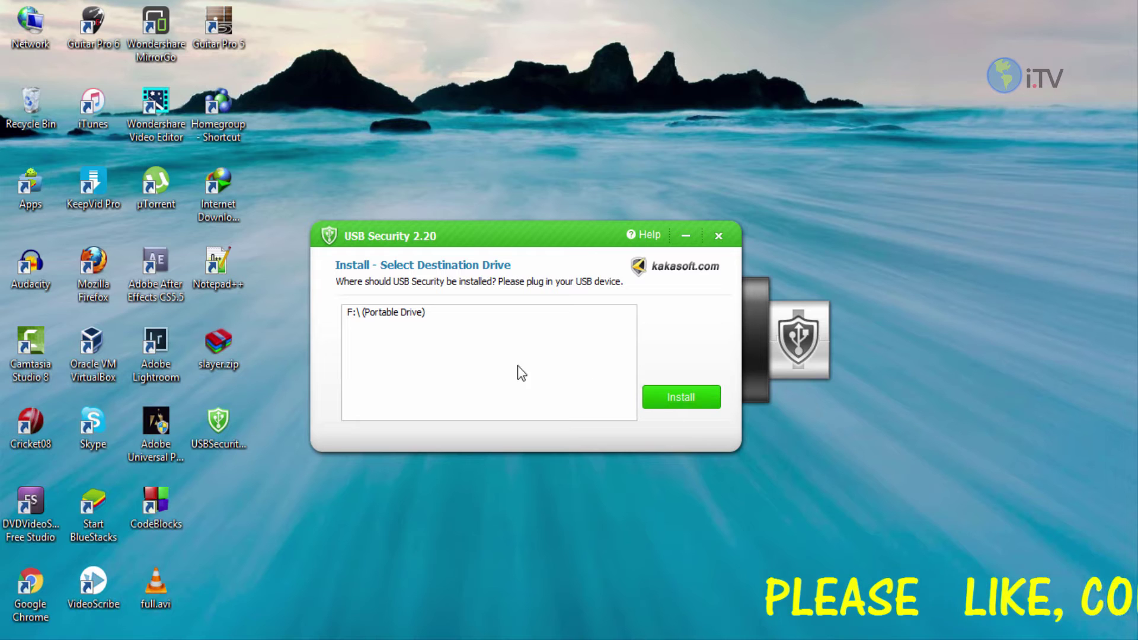
Step: Install USB Security onto F:\ (Portable Drive) and finish the setup wizard
click(383, 314)
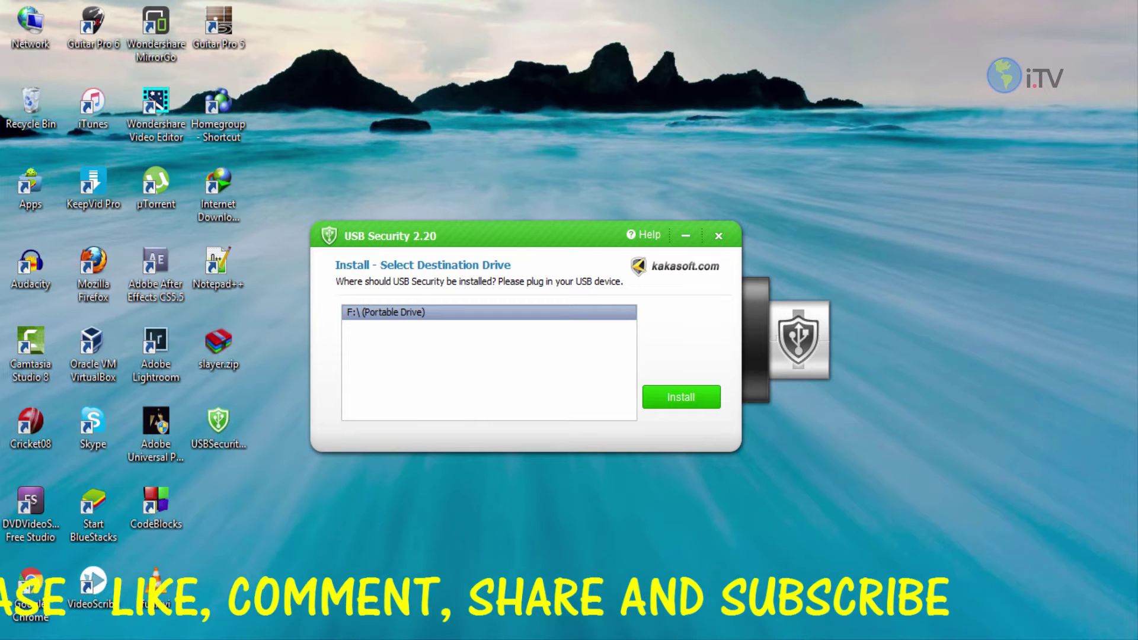
key(super+e)
click(236, 293)
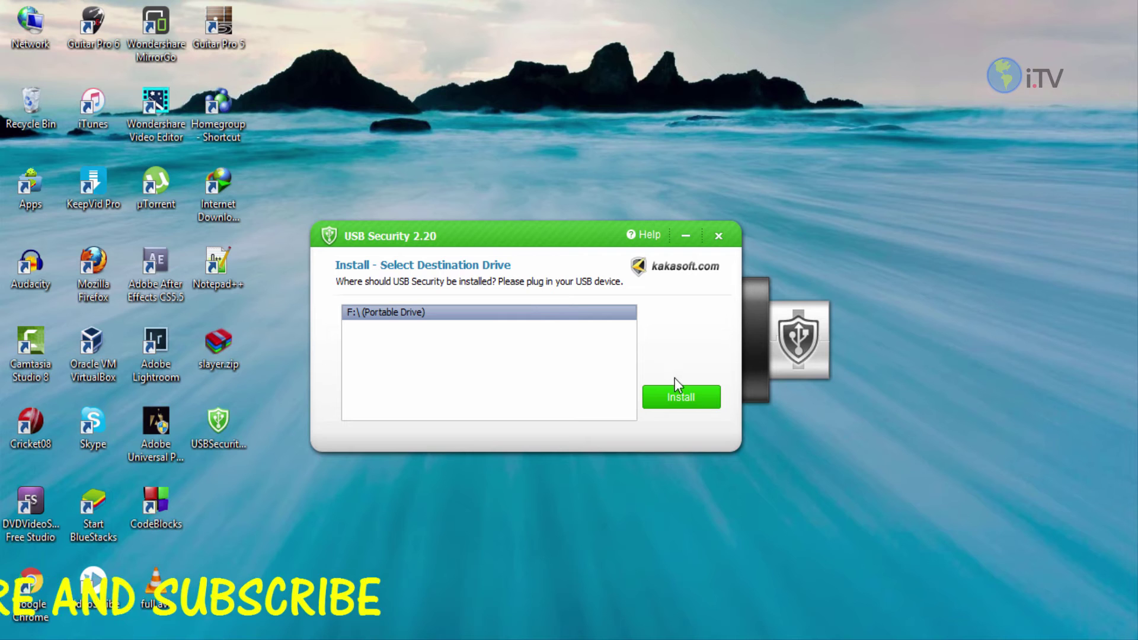
click(660, 398)
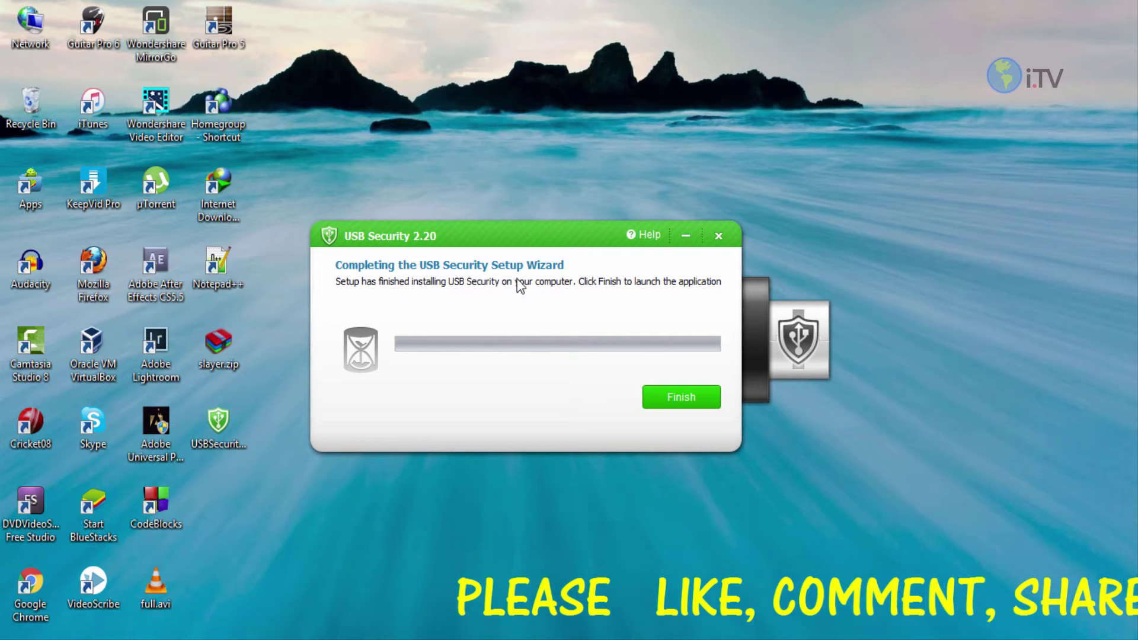
click(668, 406)
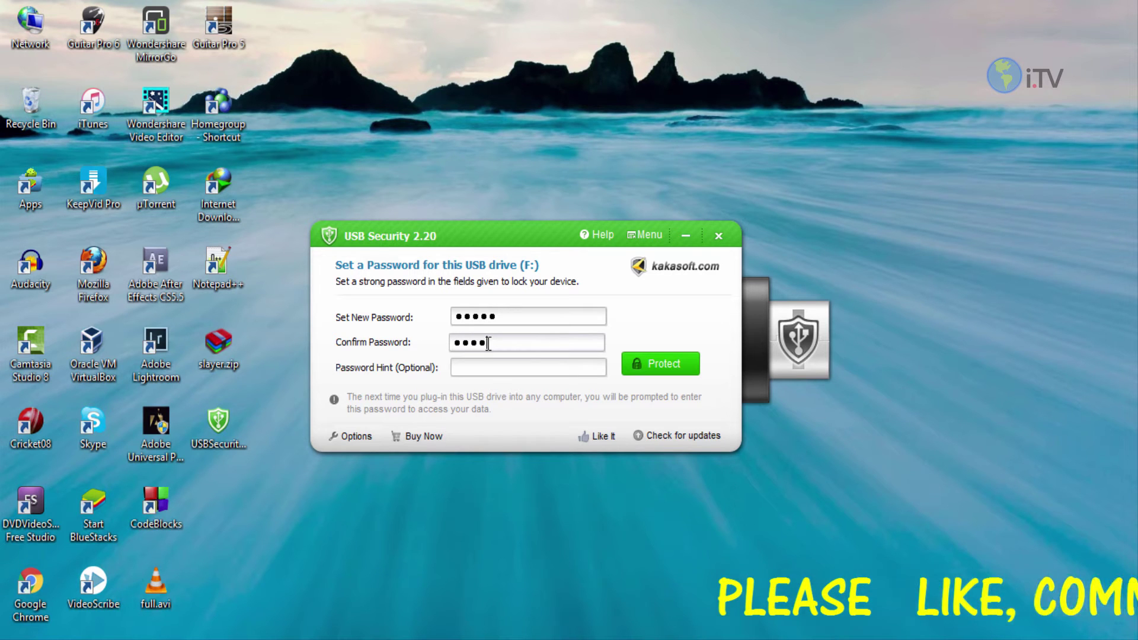
Step: Finish confirming the password, add a password hint, protect drive F:, and exit
text(5)
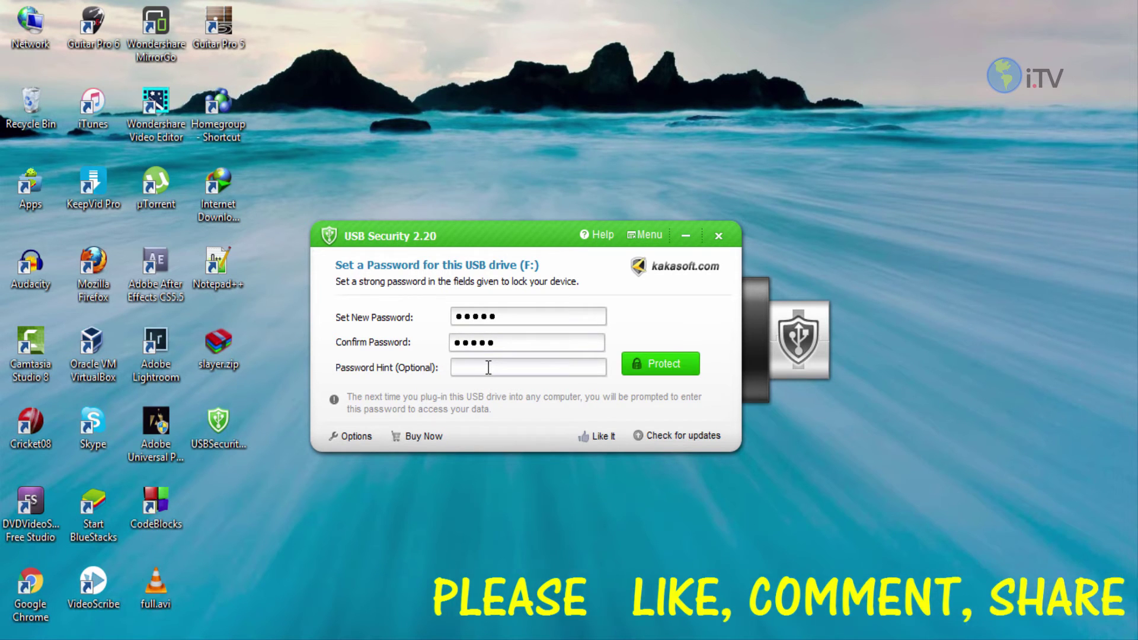
click(488, 367)
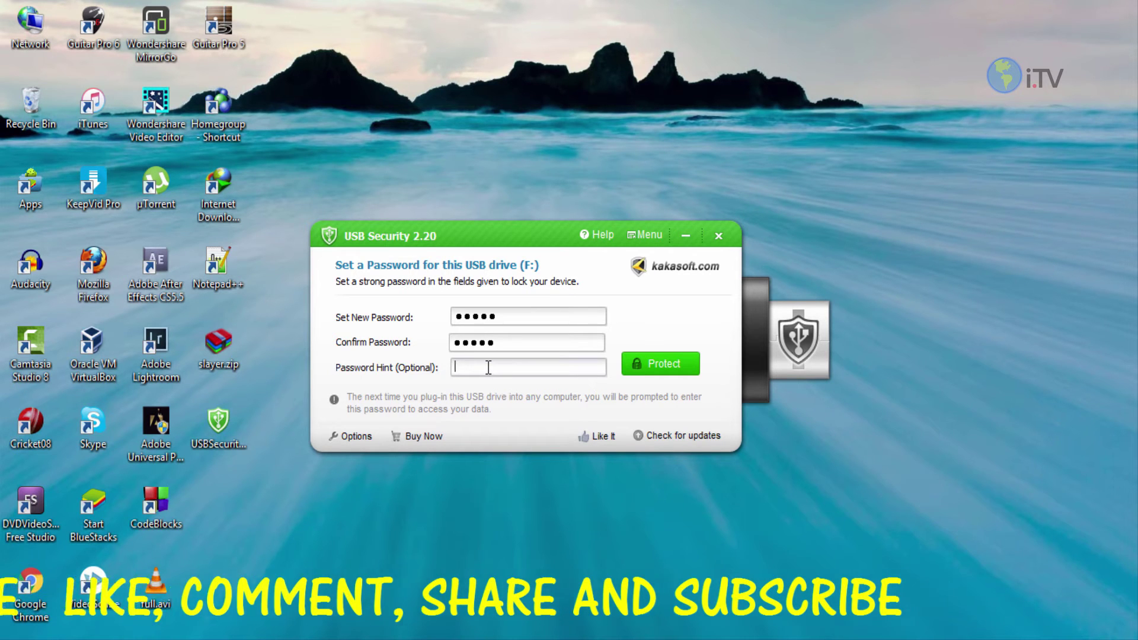
text(Num)
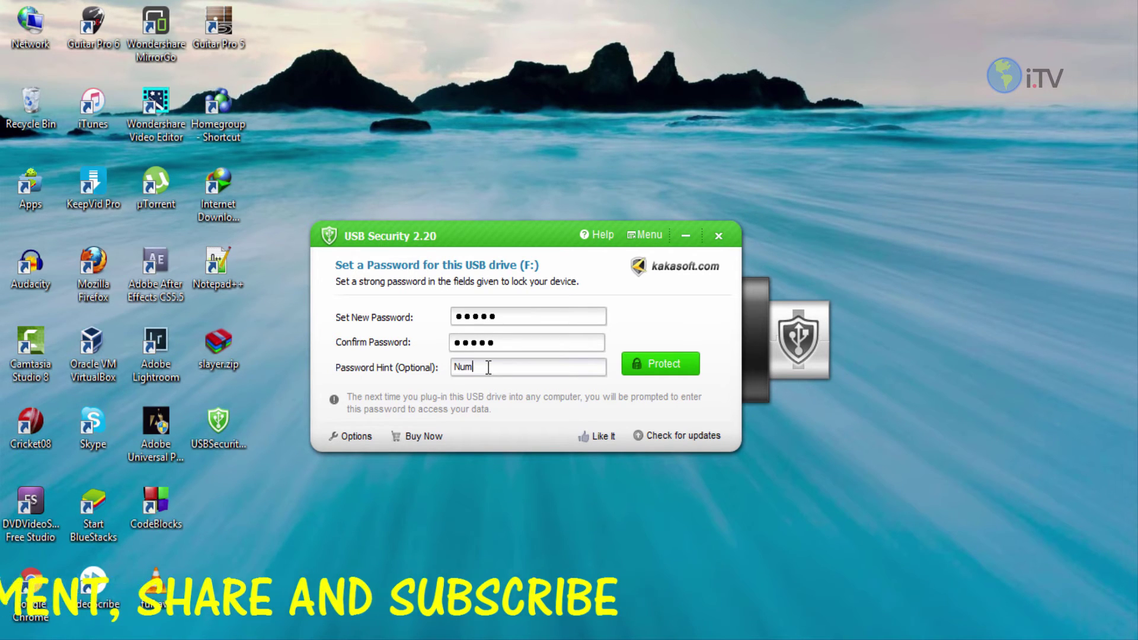
text(ber from 1to5)
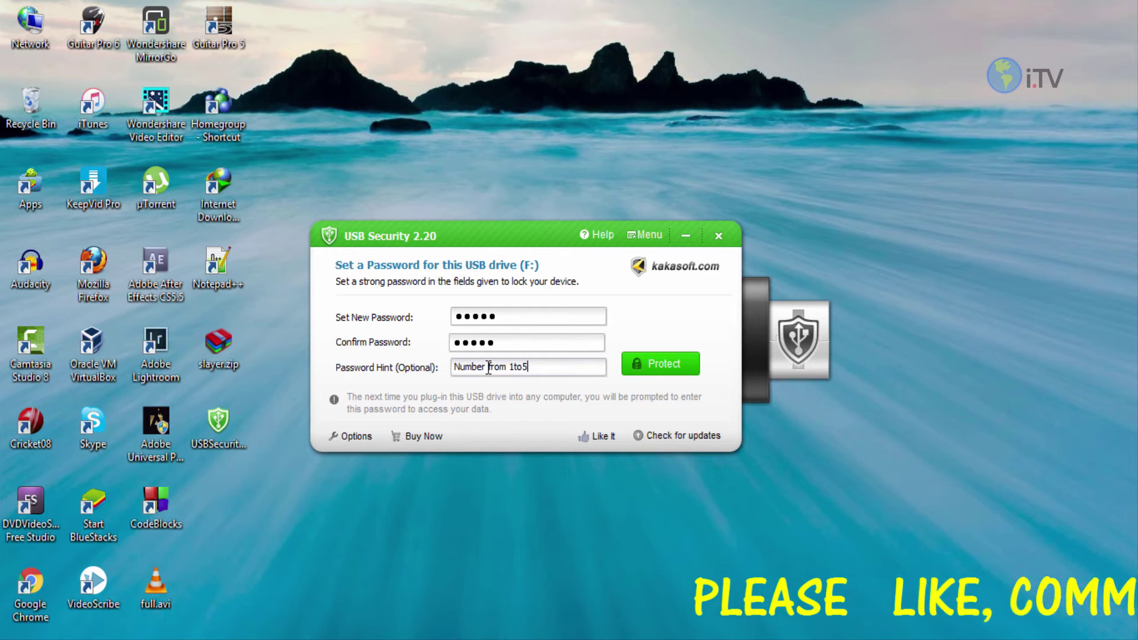
click(659, 363)
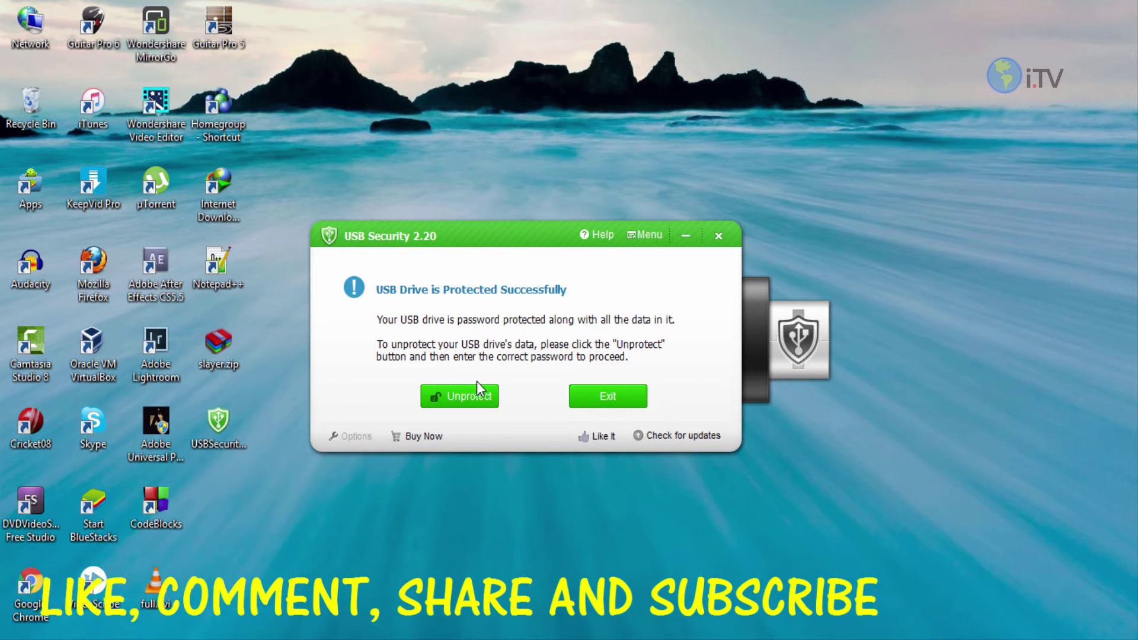
click(624, 396)
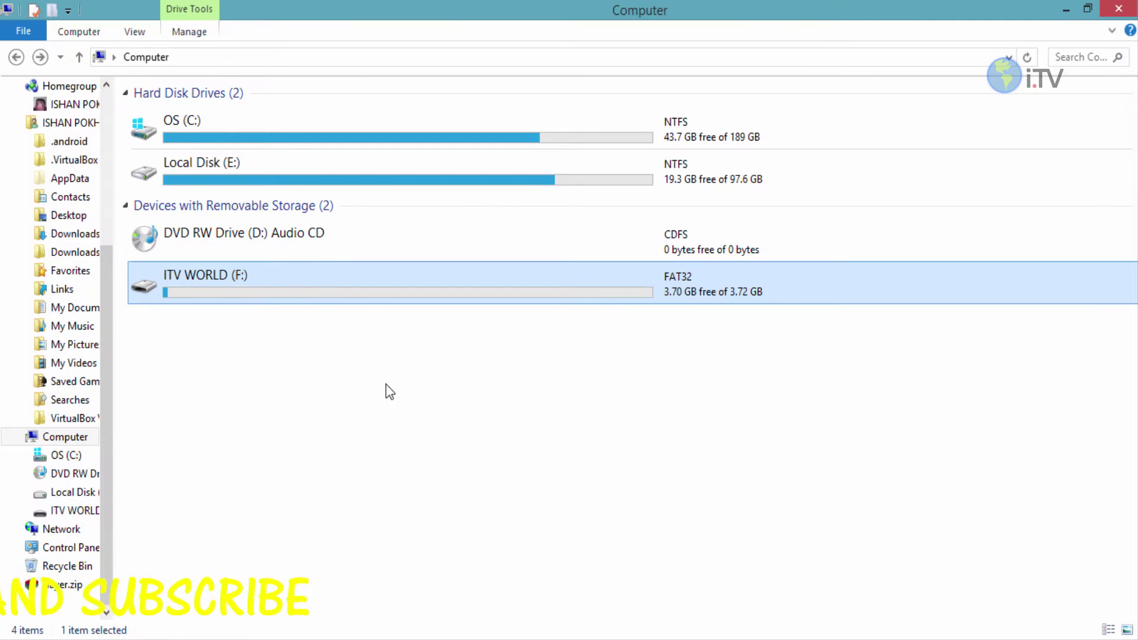
Step: Run USBSecurity.exe from drive F:, enter the password, and explore the data as virtual drive Z:
double_click(251, 273)
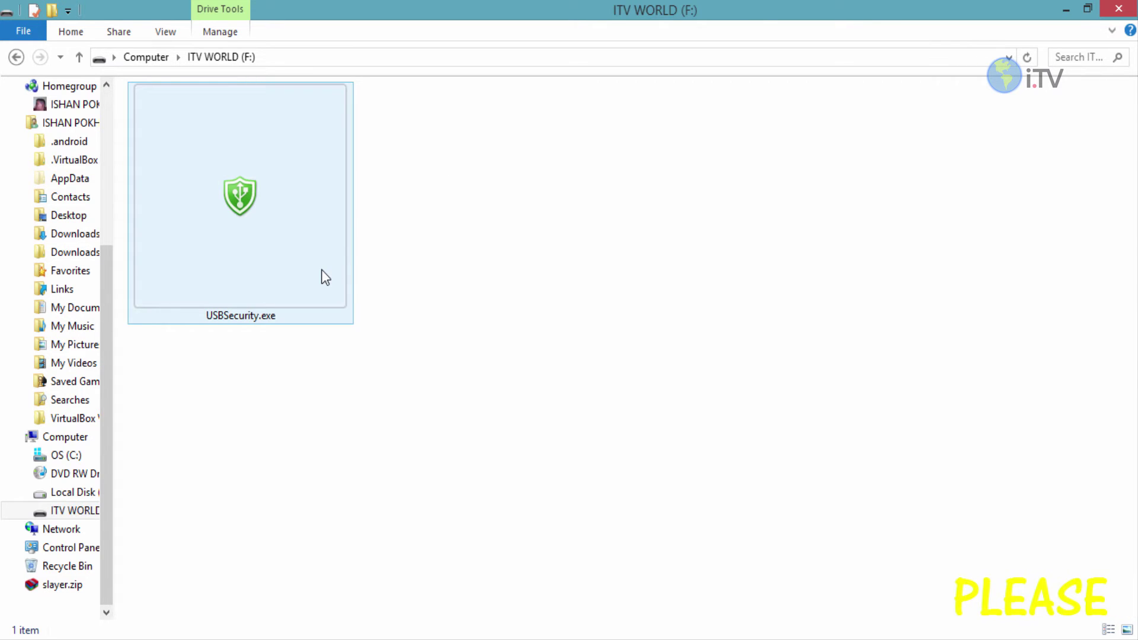
click(325, 278)
double_click(322, 270)
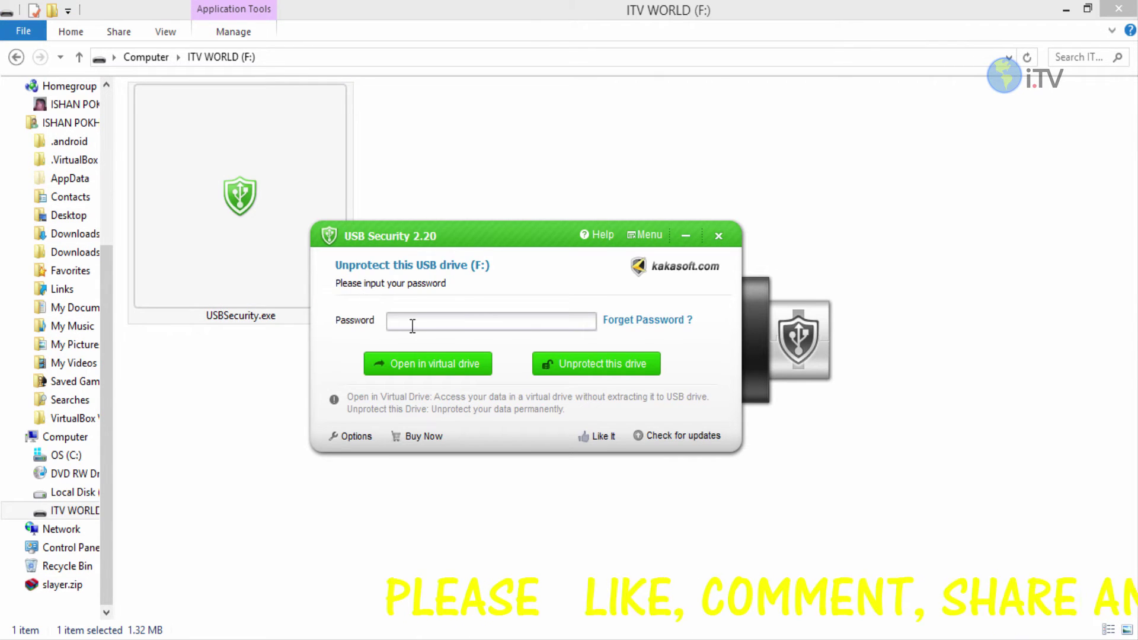
mouse_move(414, 322)
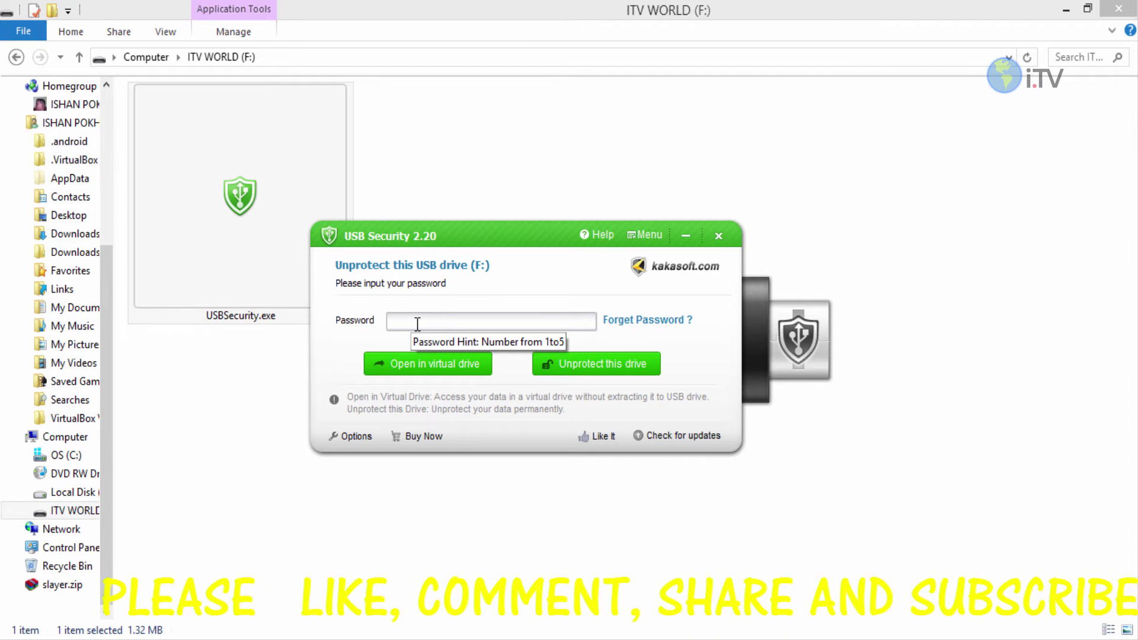
text(1234)
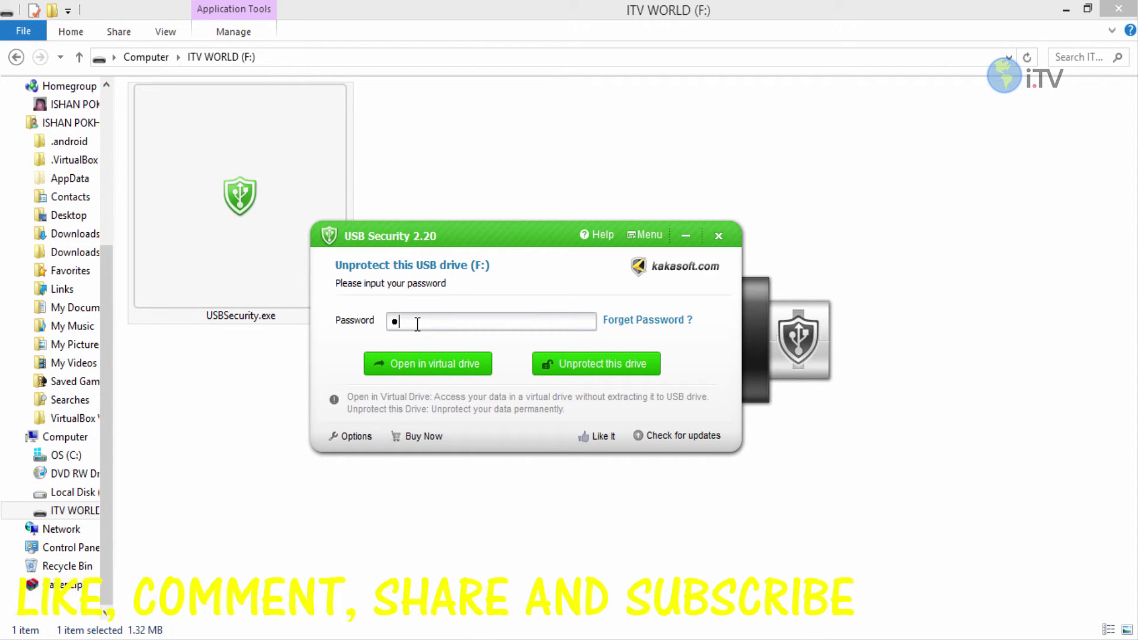
text(5)
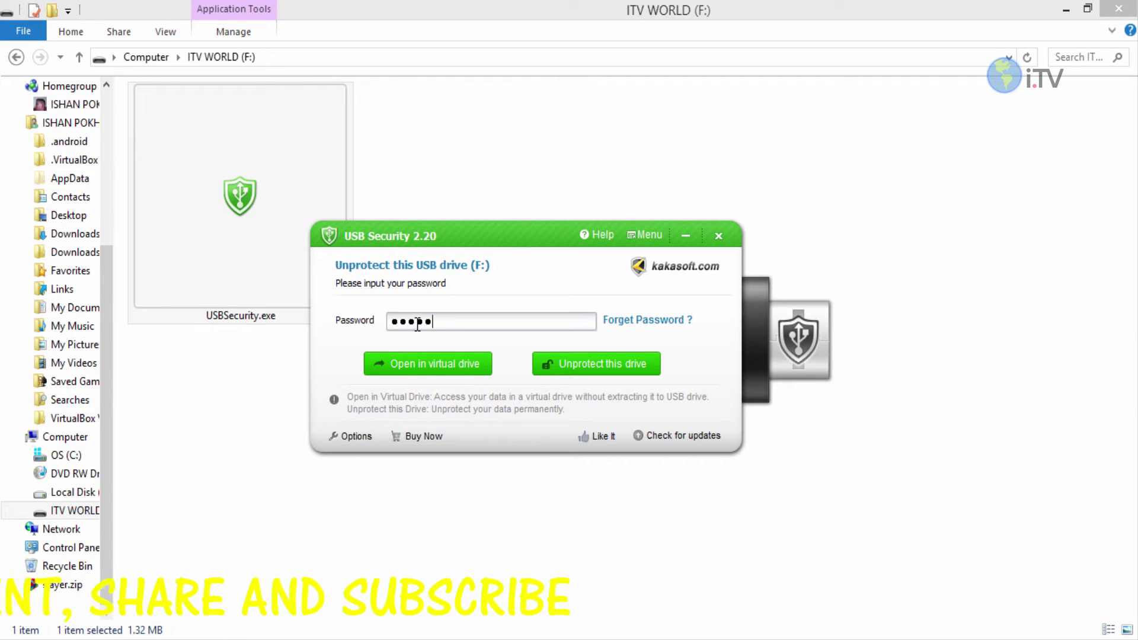
click(472, 366)
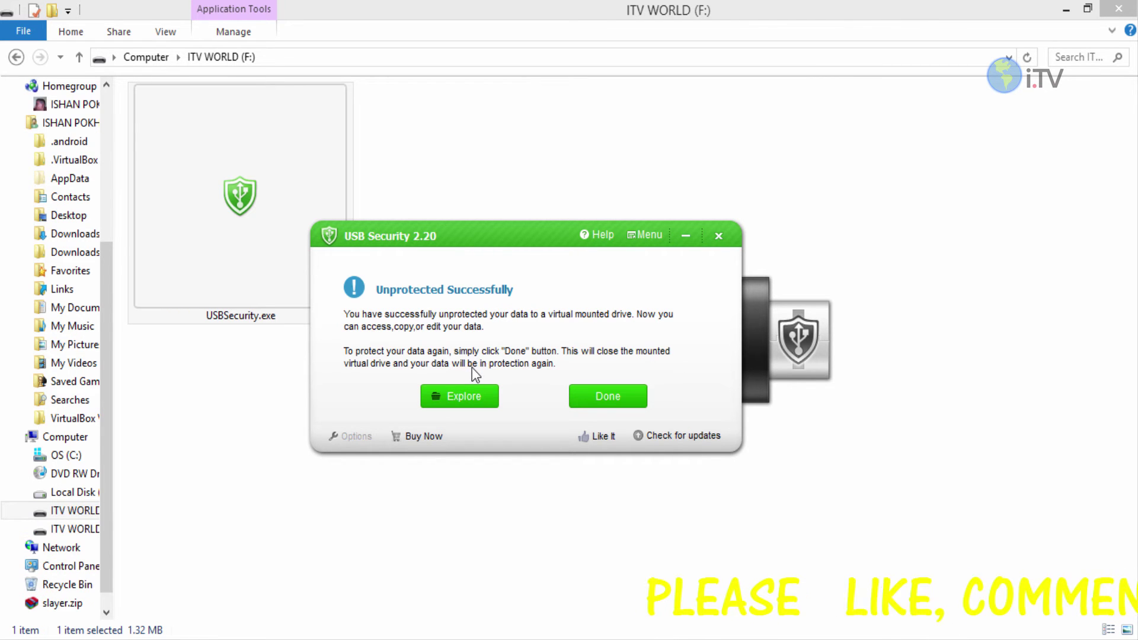
click(460, 397)
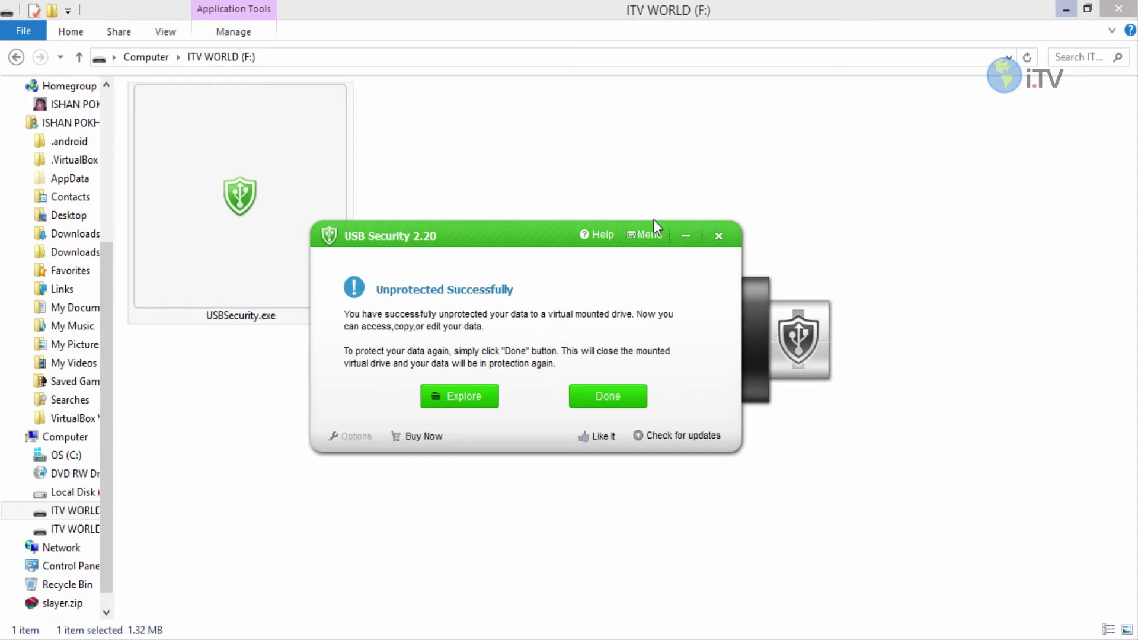
Step: Close the virtual drive, unprotect F: permanently with the password, and uninstall USB Security
click(588, 389)
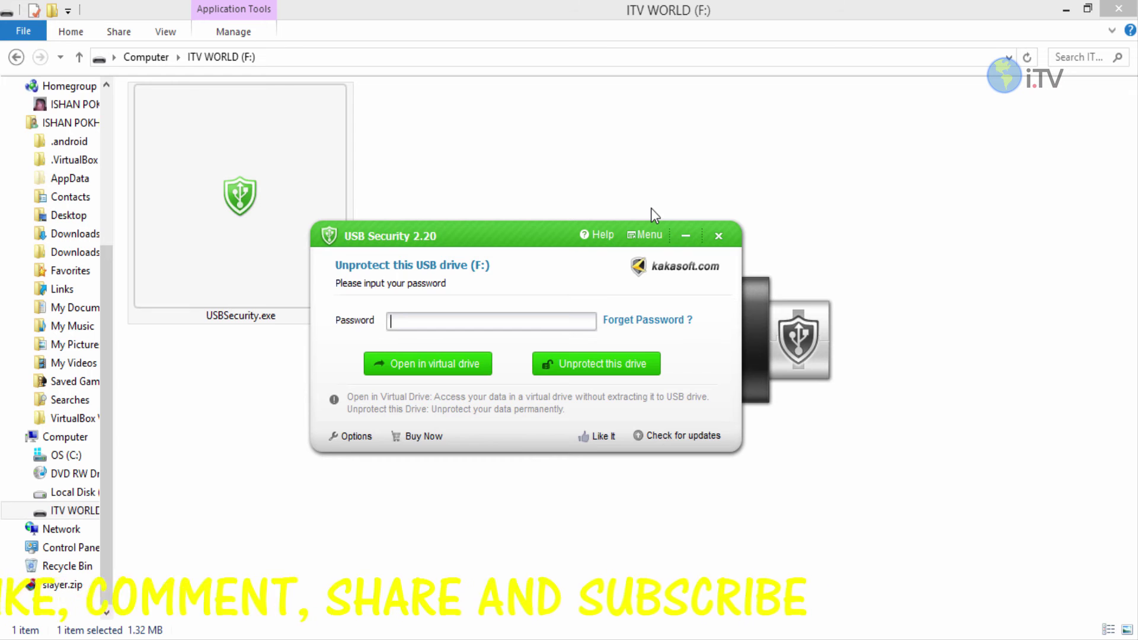
text(*****)
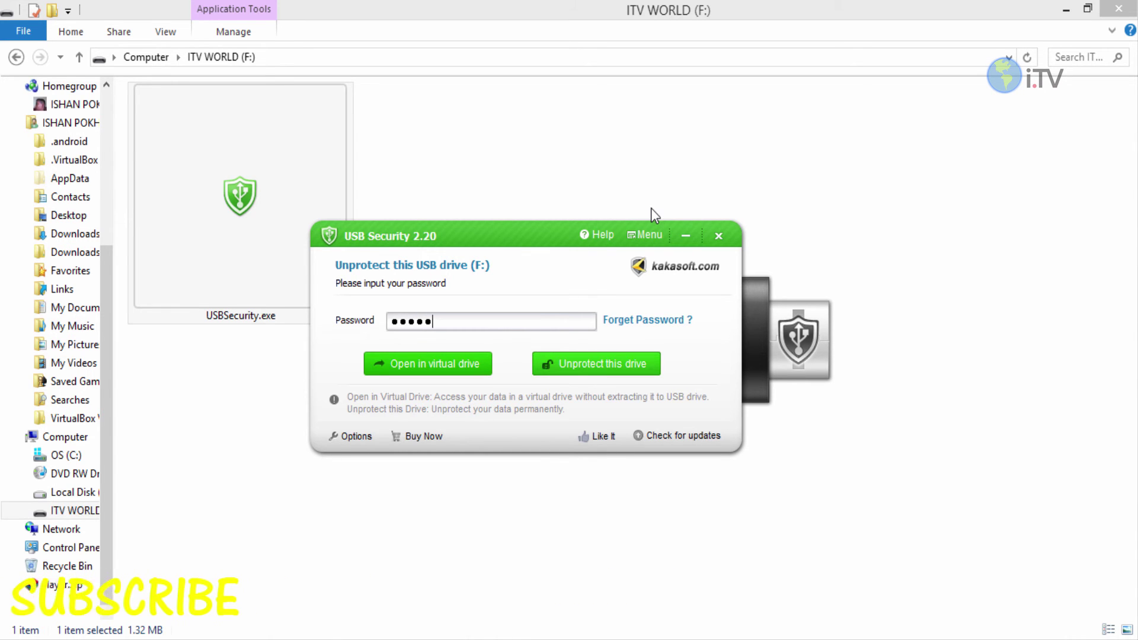
key(Return)
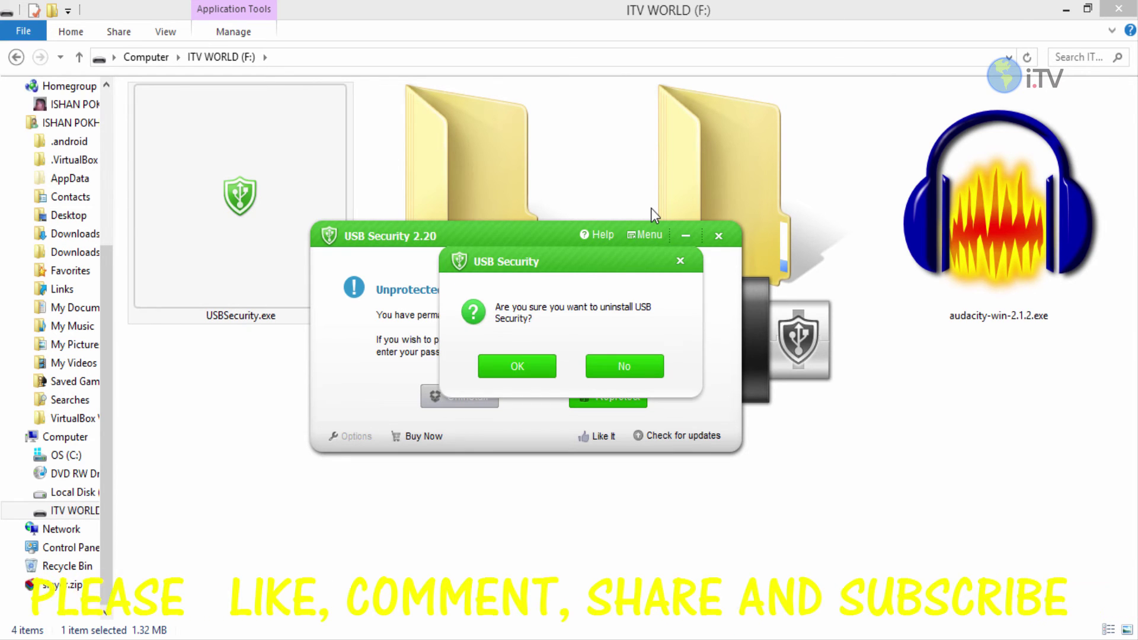
key(Return)
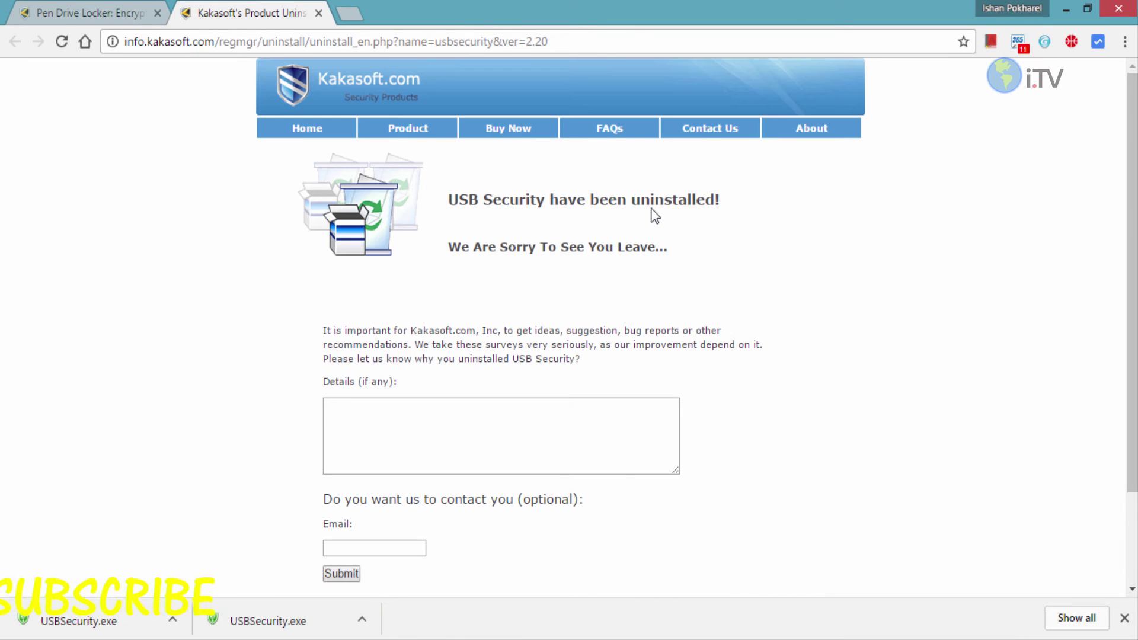
key(ctrl+w)
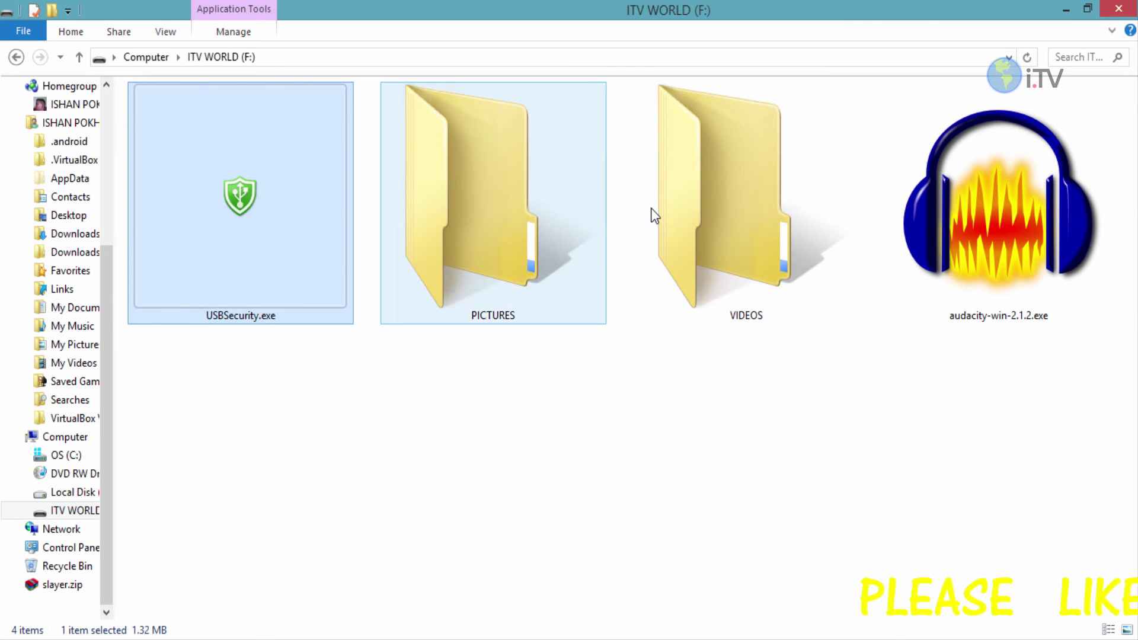
Step: Permanently delete USBSecurity.exe from ITV WORLD (F:) and return to the desktop
key(shift+Delete)
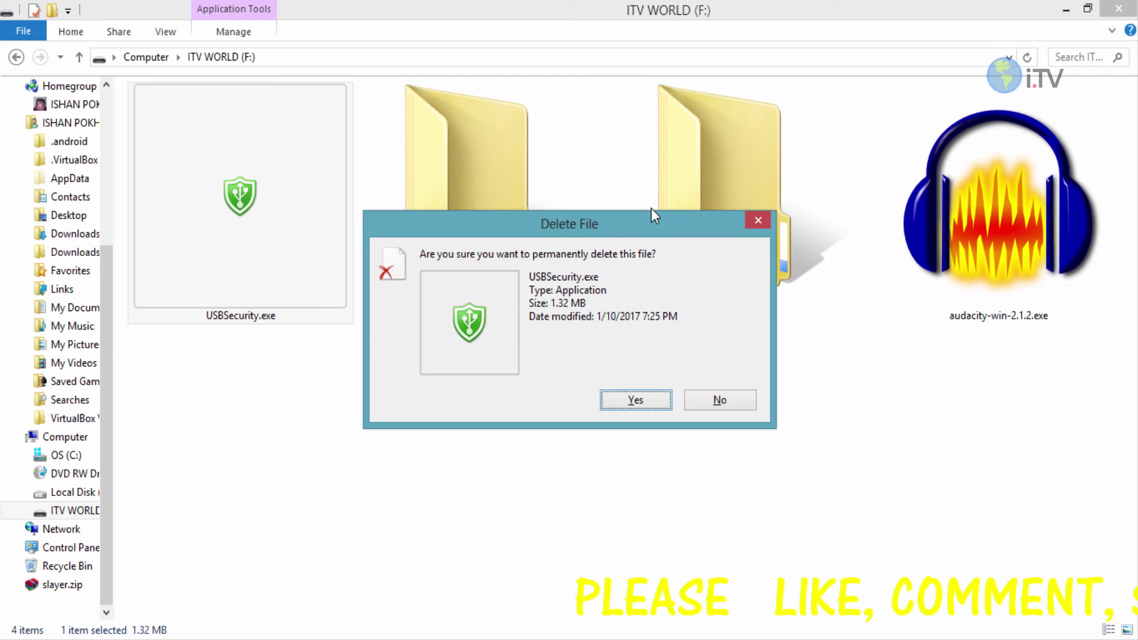
key(Return)
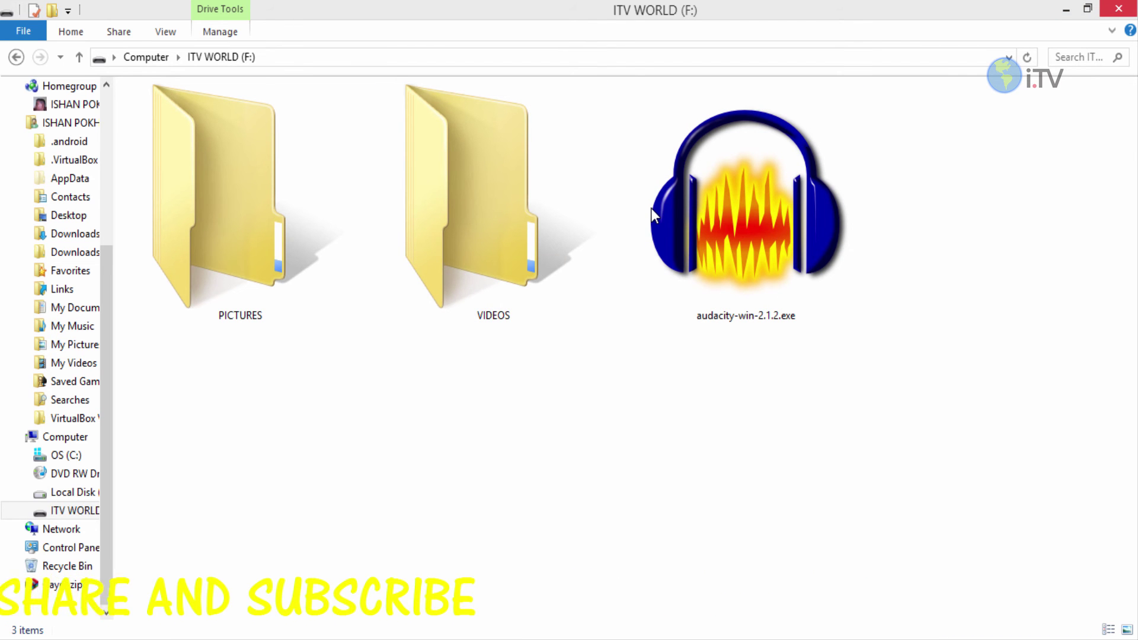
key(super+d)
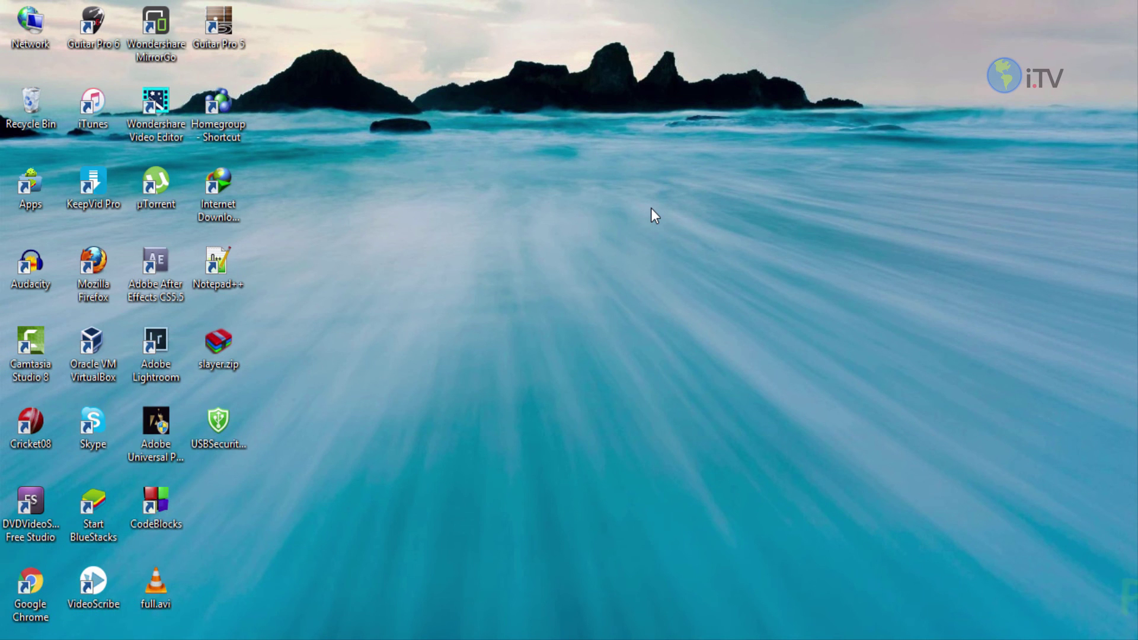
key(super+e)
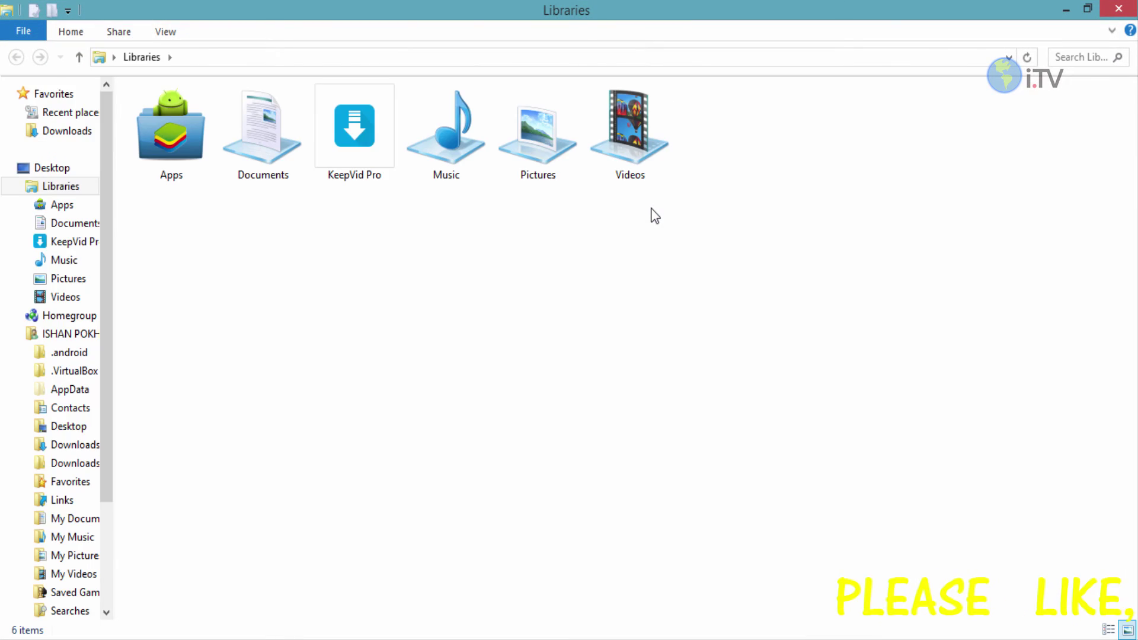